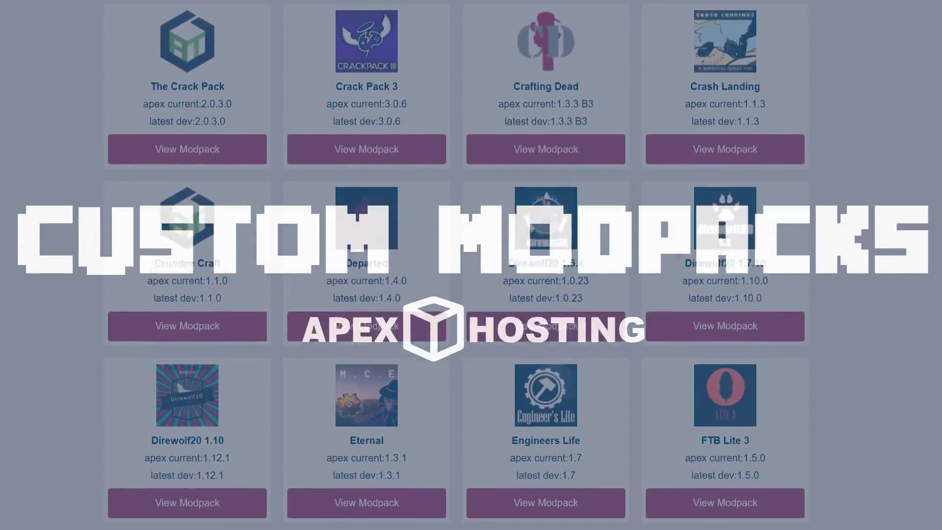
Look through the hosting catalogue's available modpacks and their versions
{"action": "scroll", "coordinate": [471, 265], "scroll_direction": "down", "scroll_amount": 10}
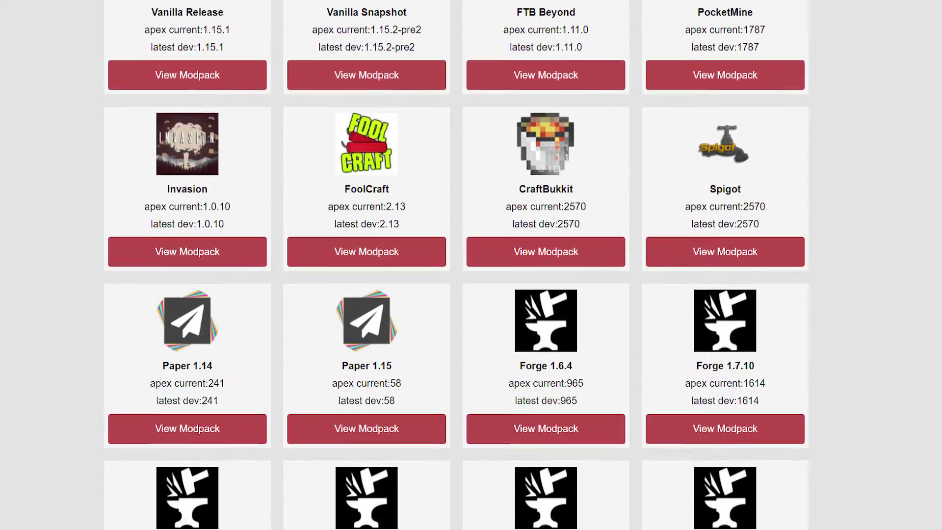
{"action": "scroll", "coordinate": [471, 265], "scroll_direction": "down", "scroll_amount": 14}
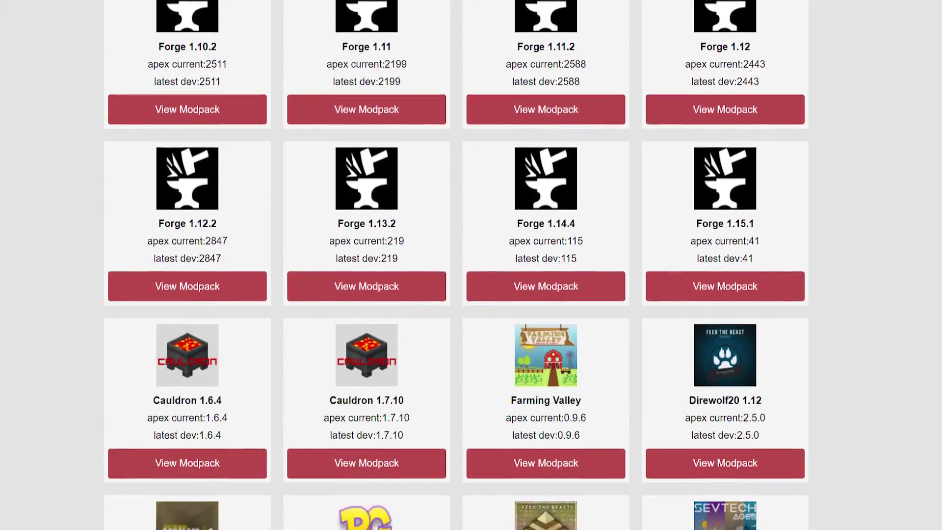
{"action": "scroll", "coordinate": [471, 265], "scroll_direction": "down", "scroll_amount": 14}
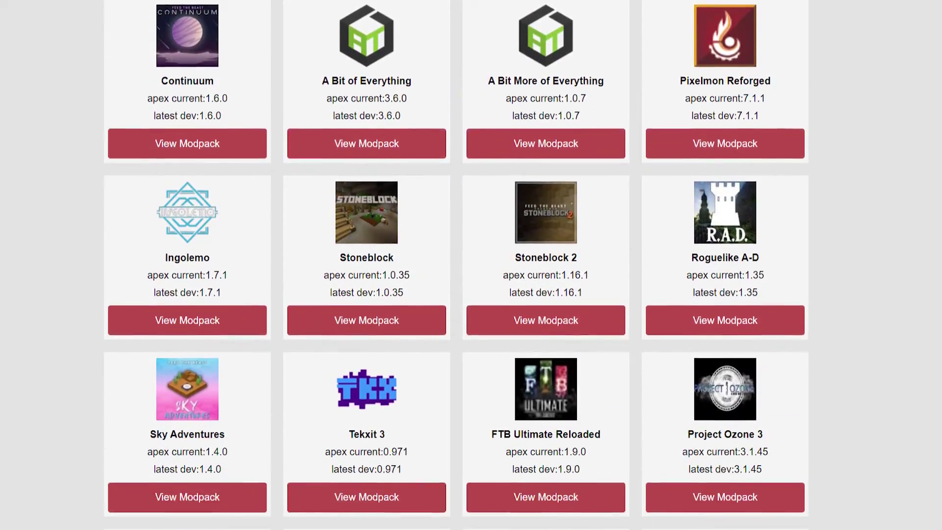
{"action": "scroll", "coordinate": [471, 265], "scroll_direction": "down", "scroll_amount": 14}
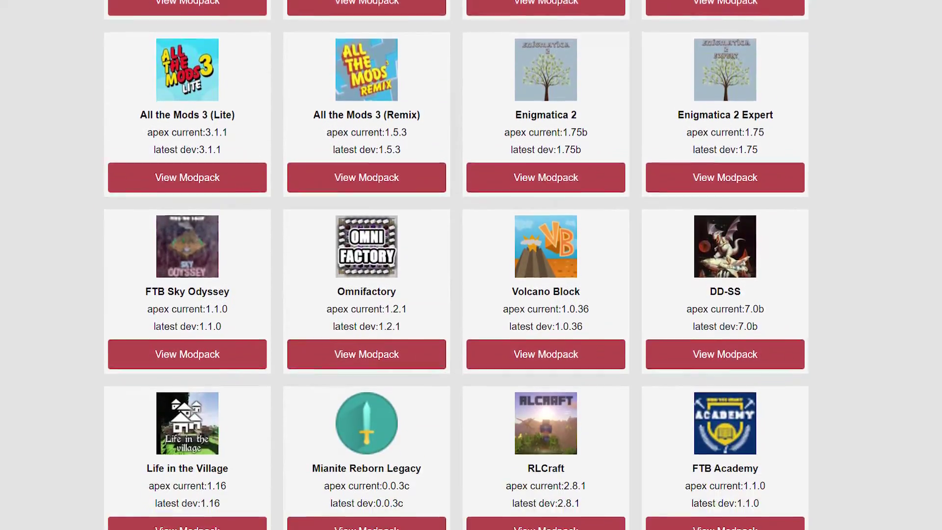
{"action": "scroll", "coordinate": [471, 265], "scroll_direction": "down", "scroll_amount": 7}
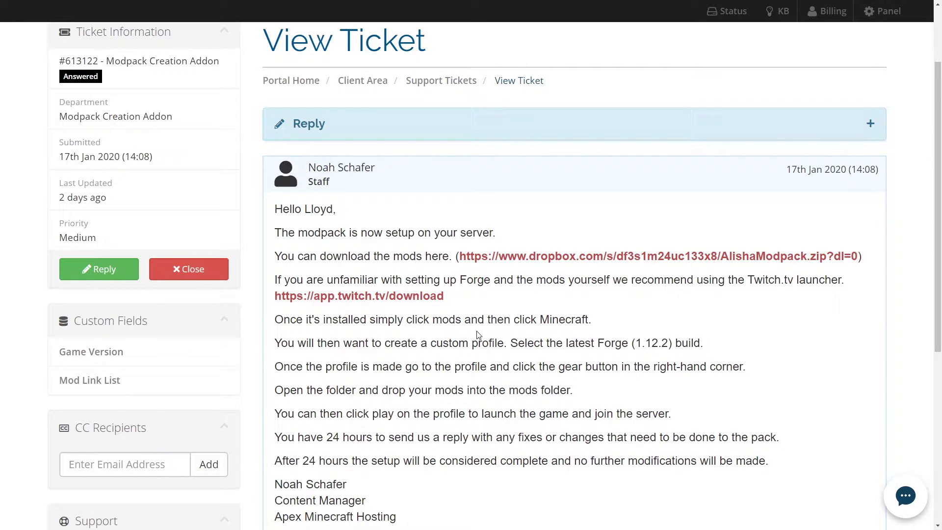
Read the setup instructions in the support ticket's staff reply, including which Forge build the profile needs
{"action": "left_click_drag", "start_coordinate": [767, 456], "coordinate": [275, 316]}
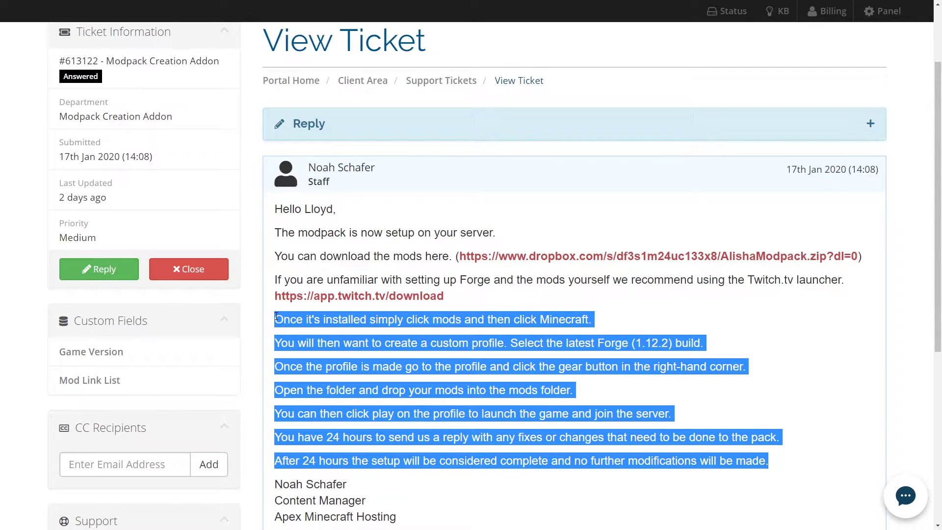
{"action": "left_click", "coordinate": [724, 412]}
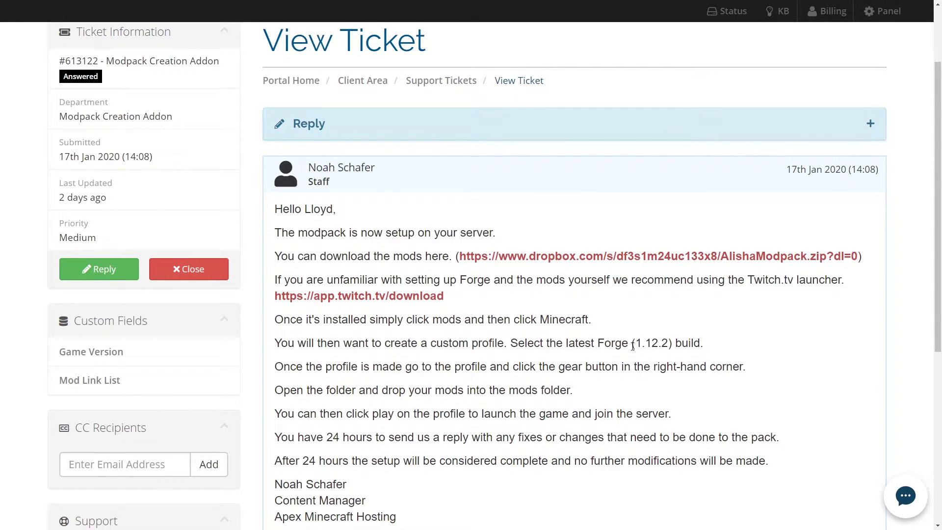
{"action": "left_click_drag", "start_coordinate": [635, 346], "coordinate": [667, 345]}
{"action": "left_click", "coordinate": [652, 344]}
{"action": "left_click_drag", "start_coordinate": [565, 342], "coordinate": [632, 343]}
{"action": "left_click", "coordinate": [638, 343]}
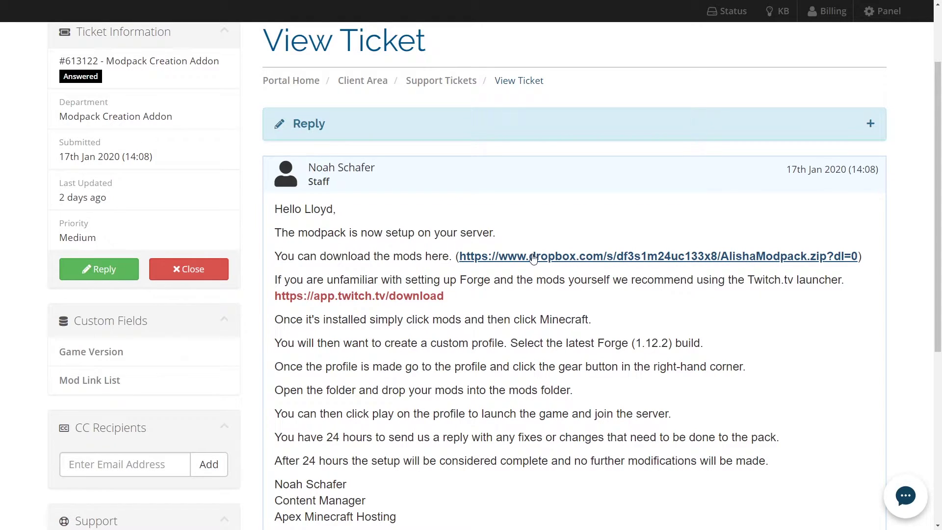
Open the ticket's Dropbox link and download AlishaModpack.zip directly
{"action": "left_click", "coordinate": [564, 257]}
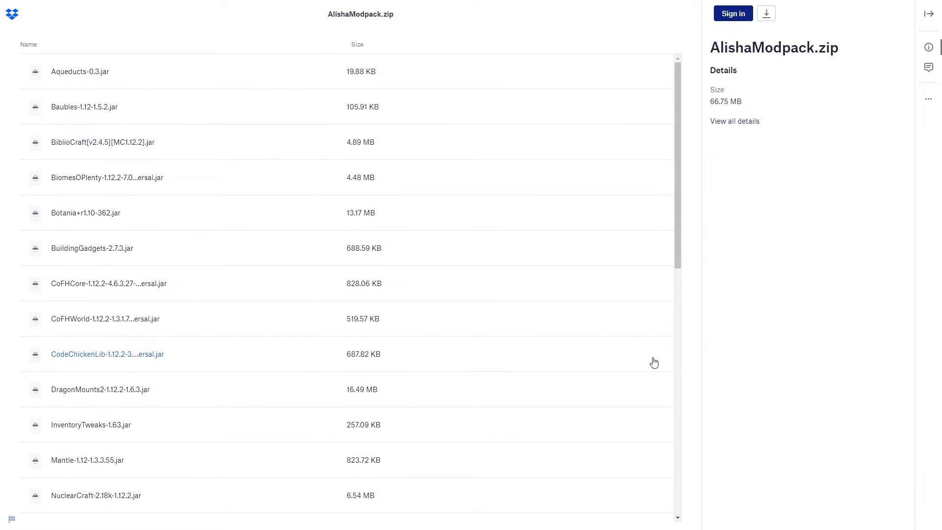
{"action": "left_click", "coordinate": [765, 22]}
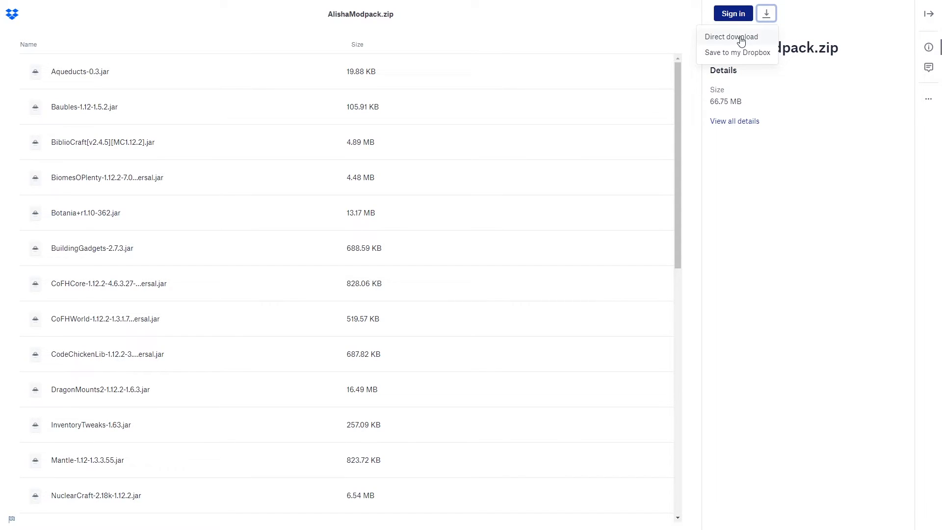
{"action": "left_click", "coordinate": [741, 40]}
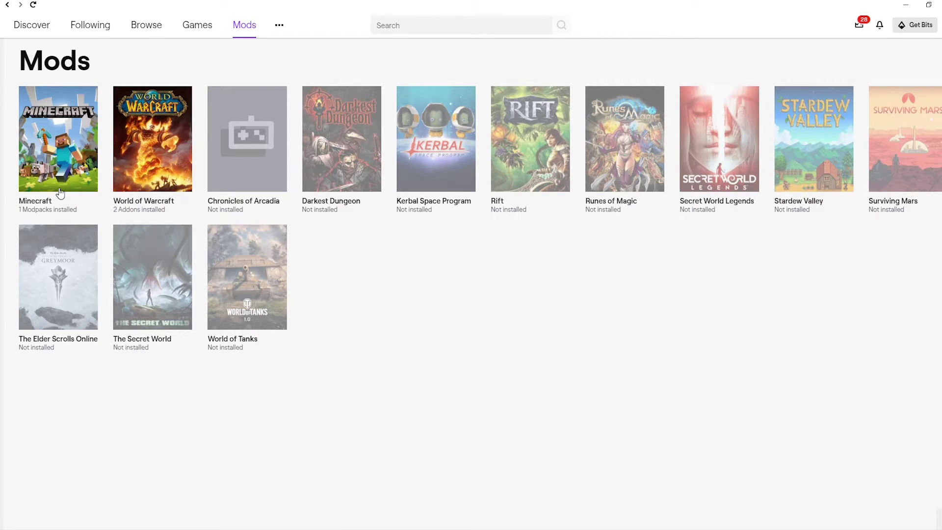
In the Twitch app, create a custom Minecraft profile named test with version 1.12.2 and modloader forge-14.23.5.2847
{"action": "left_click", "coordinate": [68, 148]}
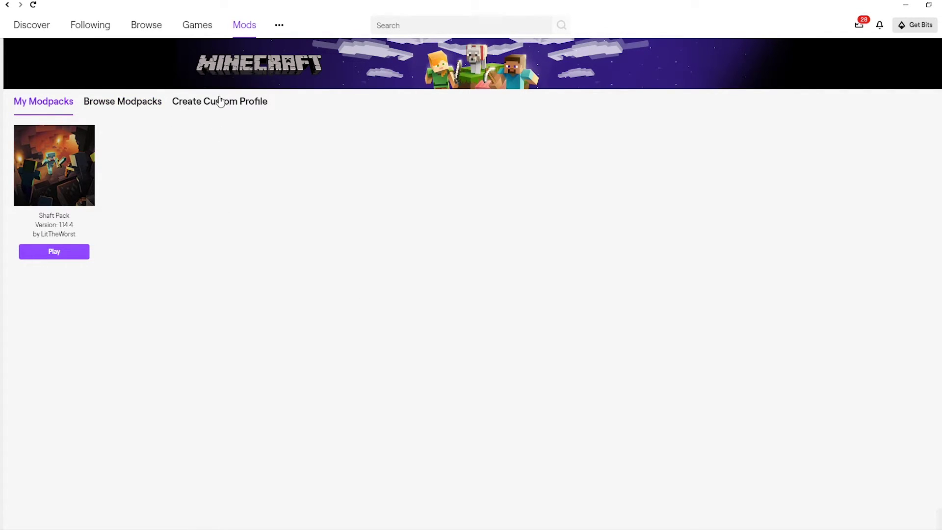
{"action": "left_click", "coordinate": [248, 104]}
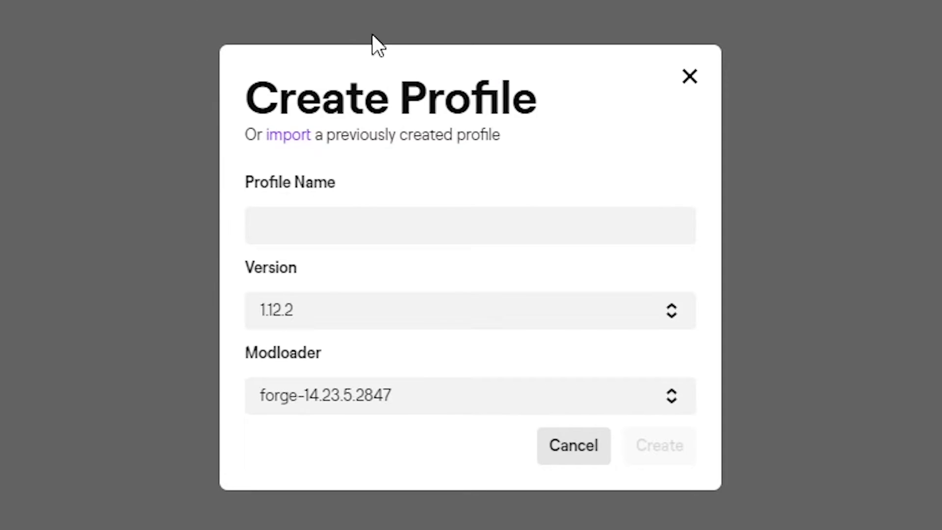
{"action": "left_click", "coordinate": [397, 206]}
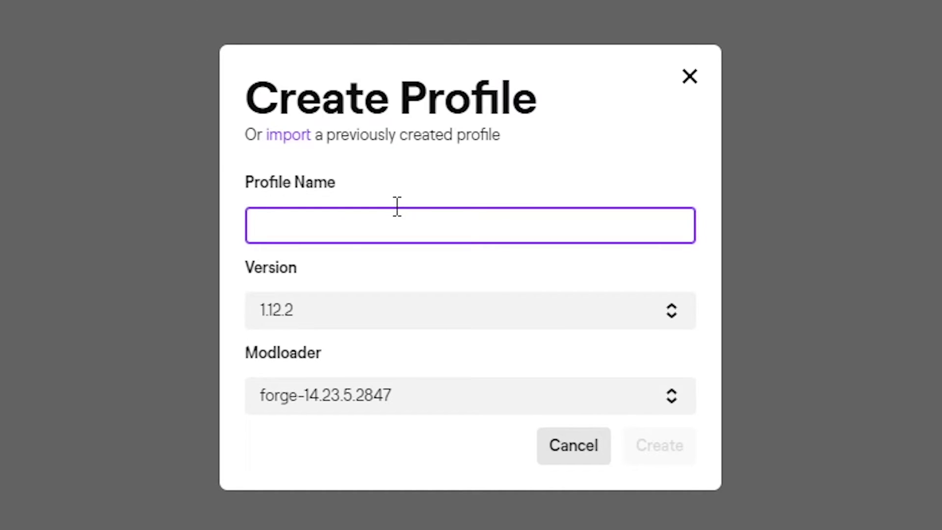
{"action": "type", "text": "test"}
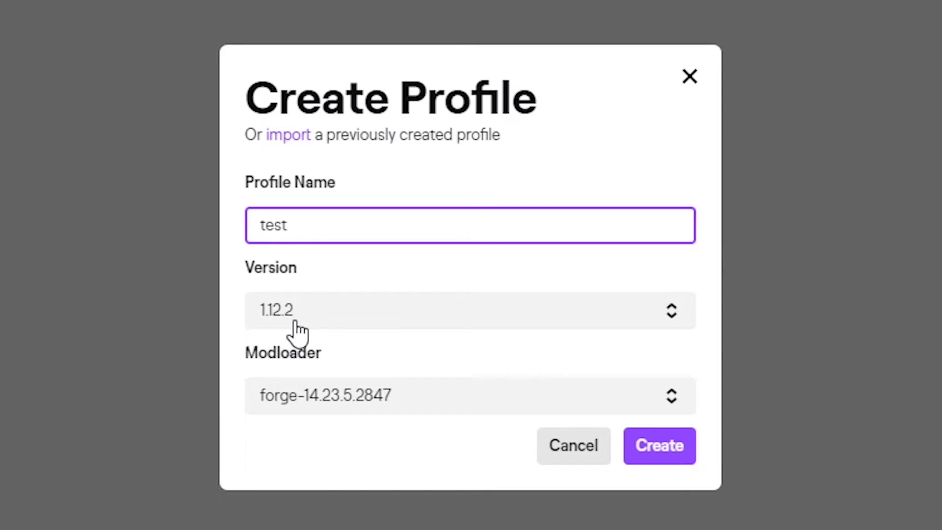
{"action": "left_click", "coordinate": [348, 321]}
{"action": "left_click", "coordinate": [348, 322]}
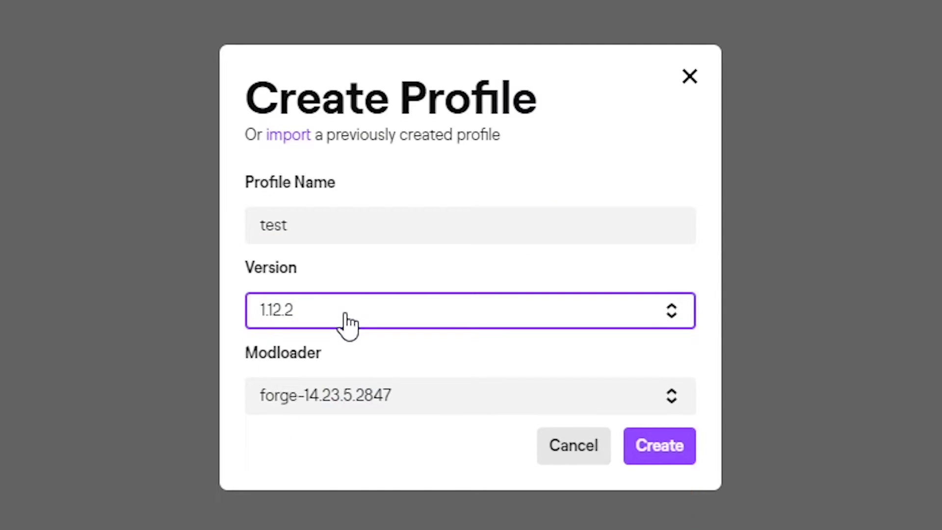
{"action": "left_click", "coordinate": [432, 399]}
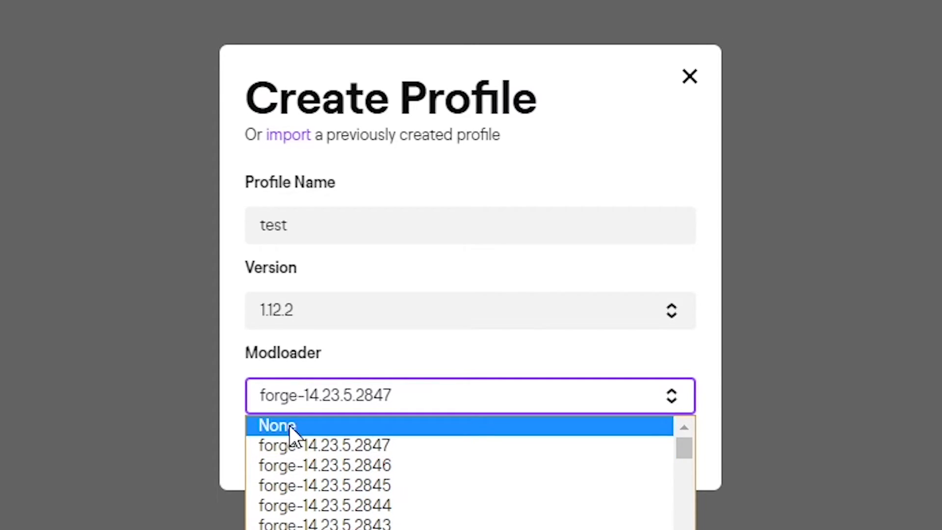
{"action": "left_click", "coordinate": [401, 452]}
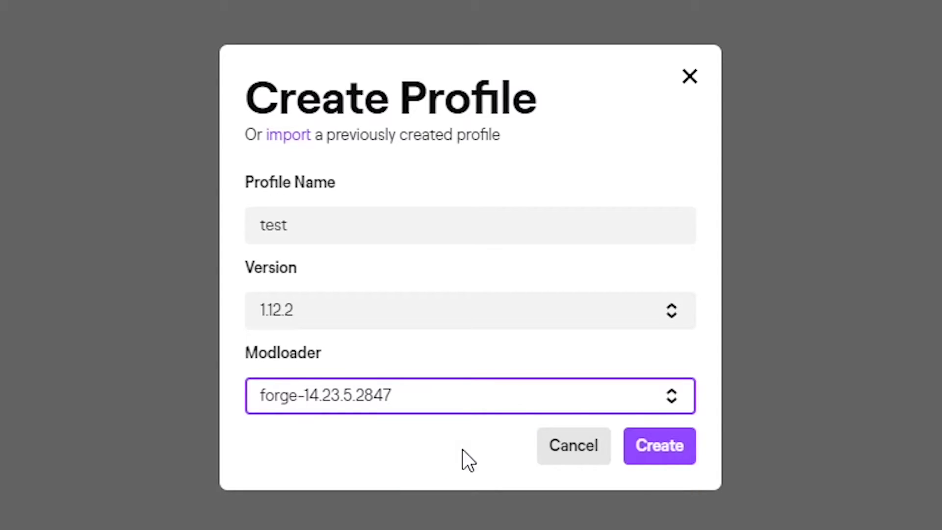
{"action": "left_click", "coordinate": [644, 458]}
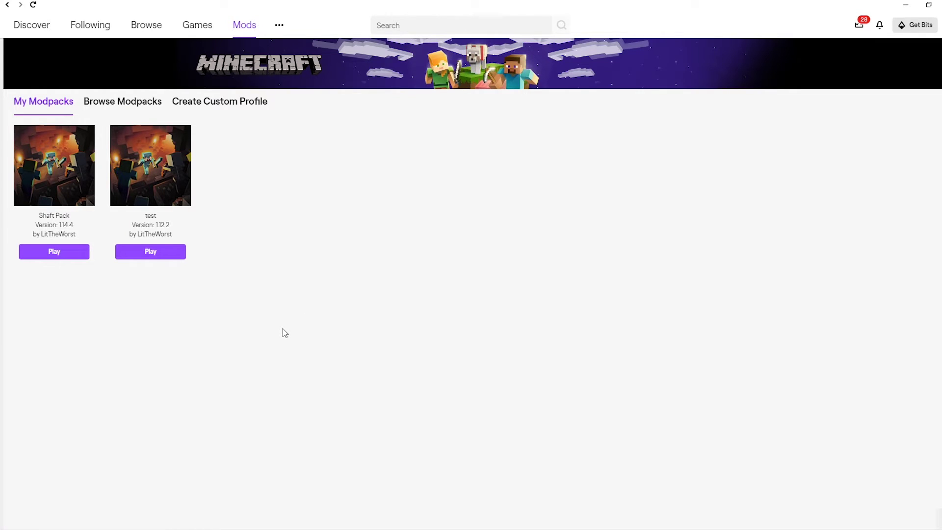
Open the mods folder of the test profile
{"action": "right_click", "coordinate": [172, 229]}
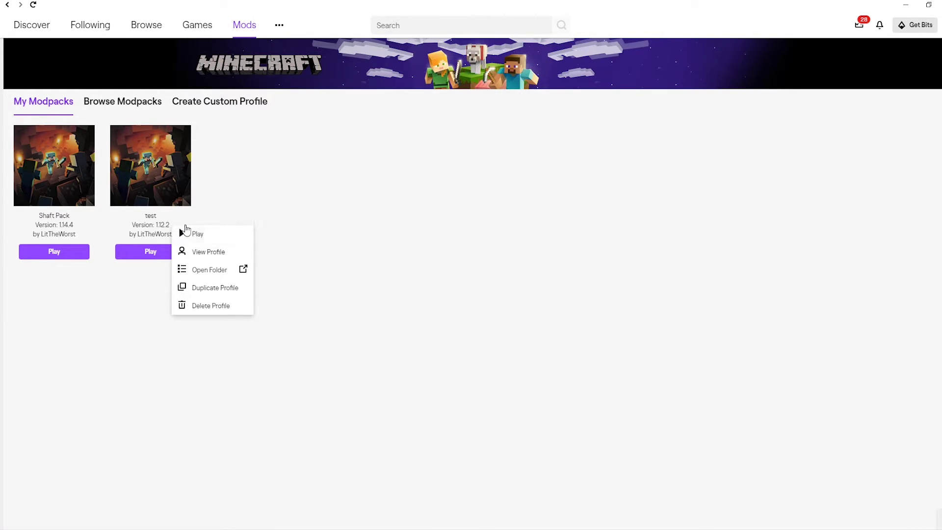
{"action": "left_click", "coordinate": [208, 269]}
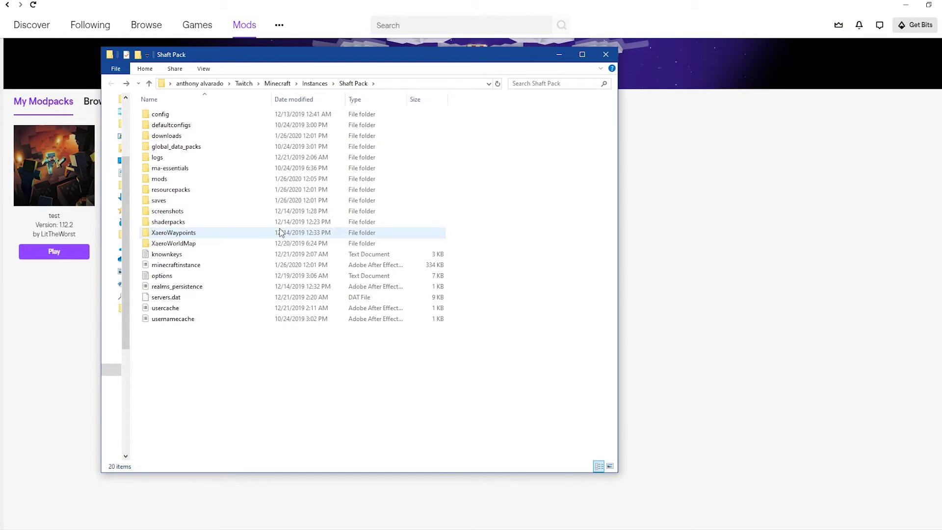
{"action": "double_click", "coordinate": [159, 178]}
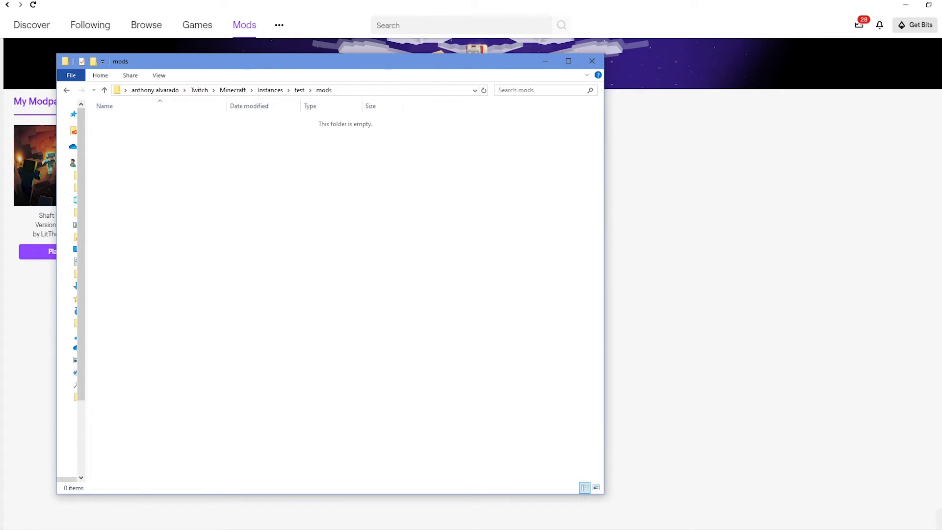
Copy all the mod files from the AlishaModpack archive in csmodpack into the test profile's mods folder, then return to the Twitch app
{"action": "mouse_move", "coordinate": [31, 515]}
{"action": "left_click", "coordinate": [25, 488]}
{"action": "left_click_drag", "start_coordinate": [534, 235], "coordinate": [504, 130]}
{"action": "left_click", "coordinate": [484, 228]}
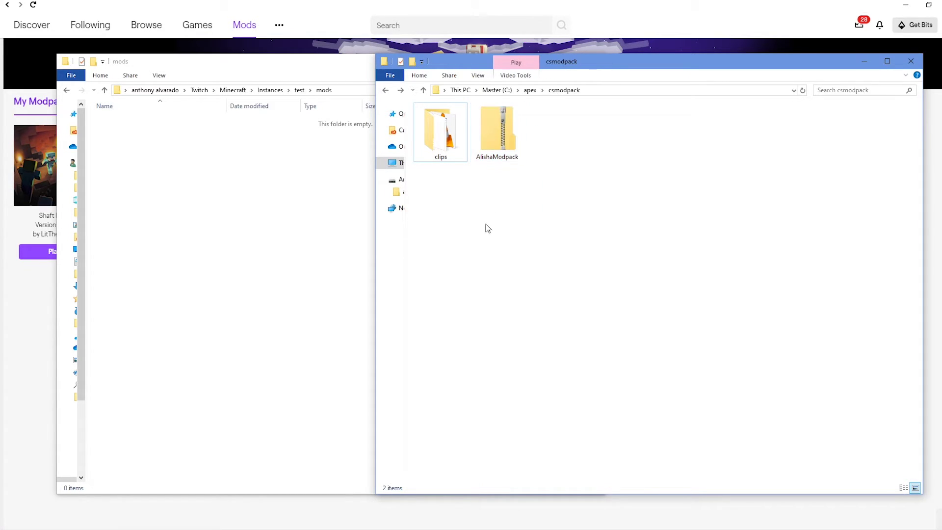
{"action": "double_click", "coordinate": [503, 147]}
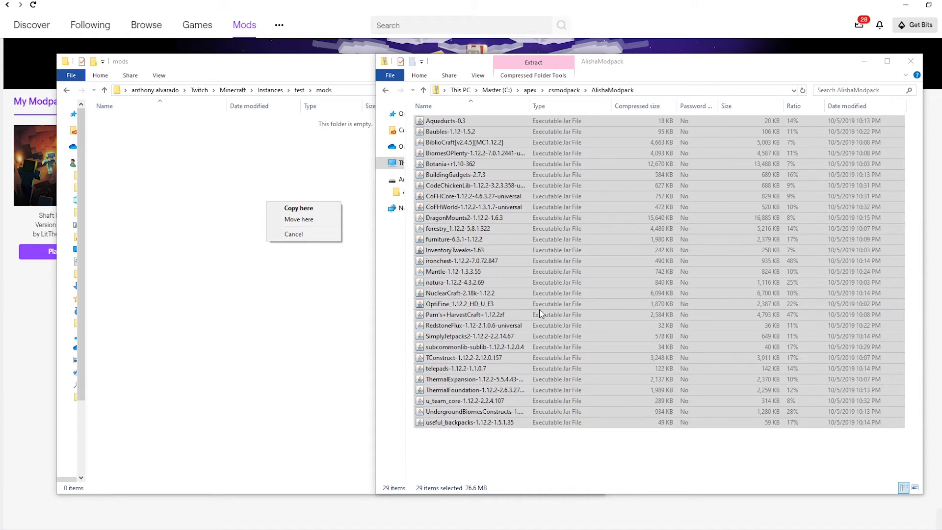
{"action": "left_click", "coordinate": [299, 208]}
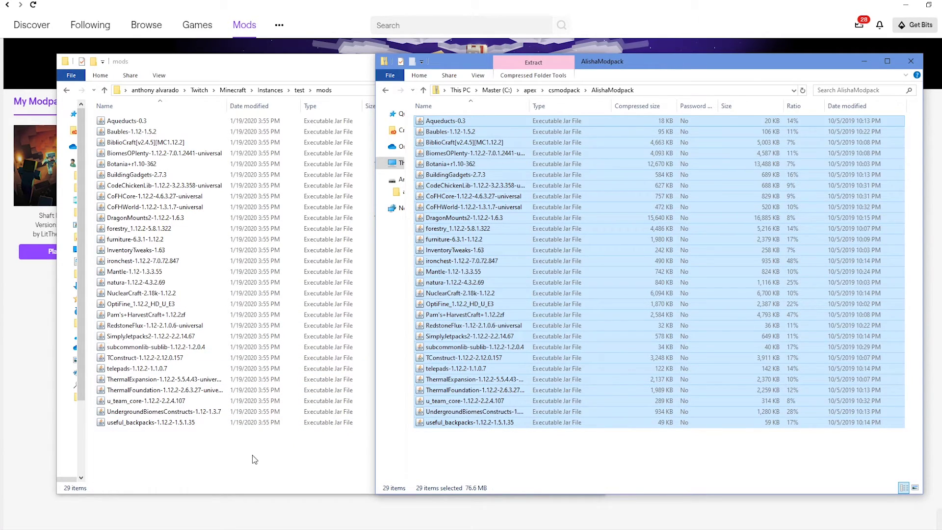
{"action": "left_click", "coordinate": [36, 445]}
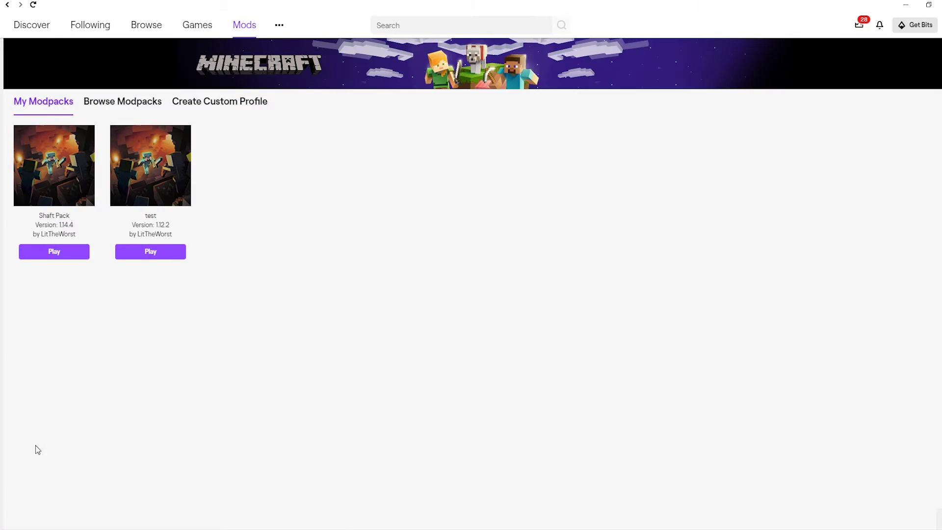
Open the test profile, refresh it, and review its list of installed mods
{"action": "left_click", "coordinate": [177, 195]}
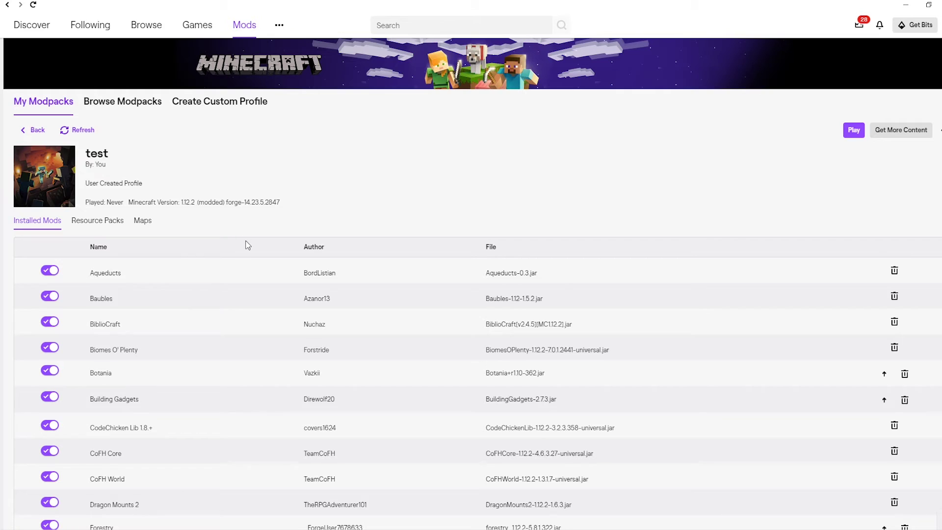
{"action": "scroll", "coordinate": [176, 272], "scroll_direction": "down", "scroll_amount": 10}
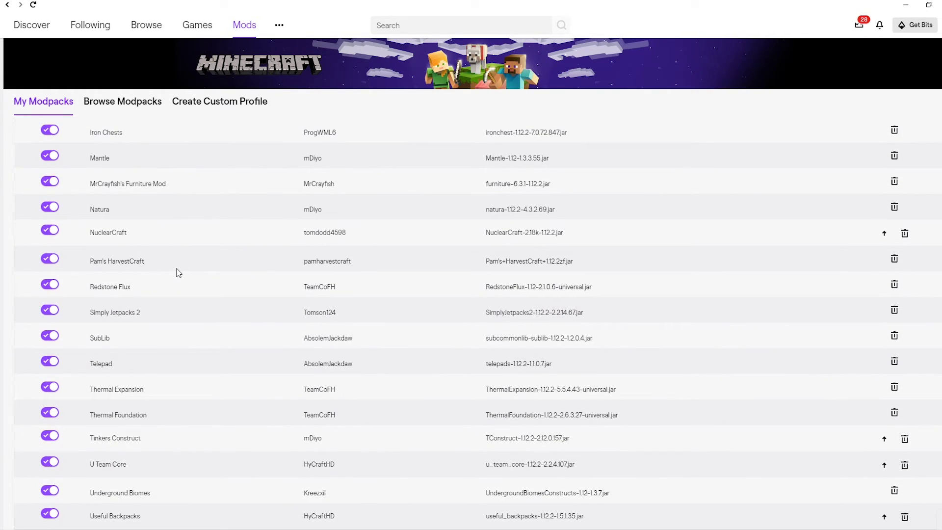
{"action": "scroll", "coordinate": [181, 272], "scroll_direction": "up", "scroll_amount": 10}
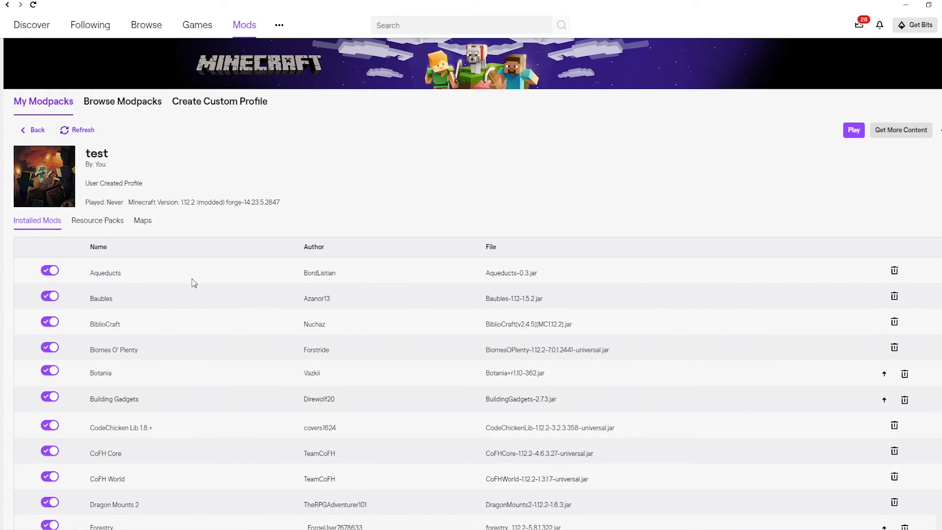
{"action": "left_click", "coordinate": [89, 140]}
{"action": "scroll", "coordinate": [227, 292], "scroll_direction": "down", "scroll_amount": 10}
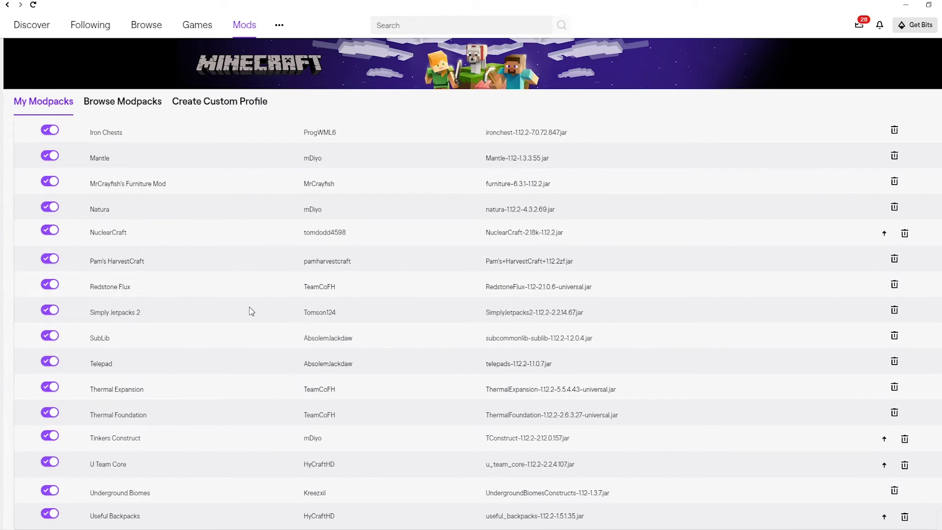
{"action": "scroll", "coordinate": [294, 197], "scroll_direction": "up", "scroll_amount": 10}
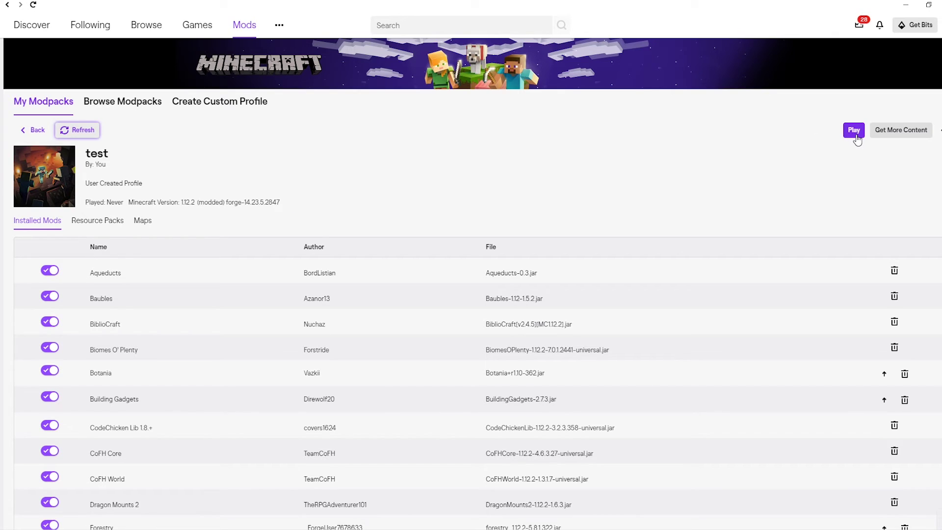
Return to the modpack list and launch Minecraft with the test profile
{"action": "left_click", "coordinate": [35, 130]}
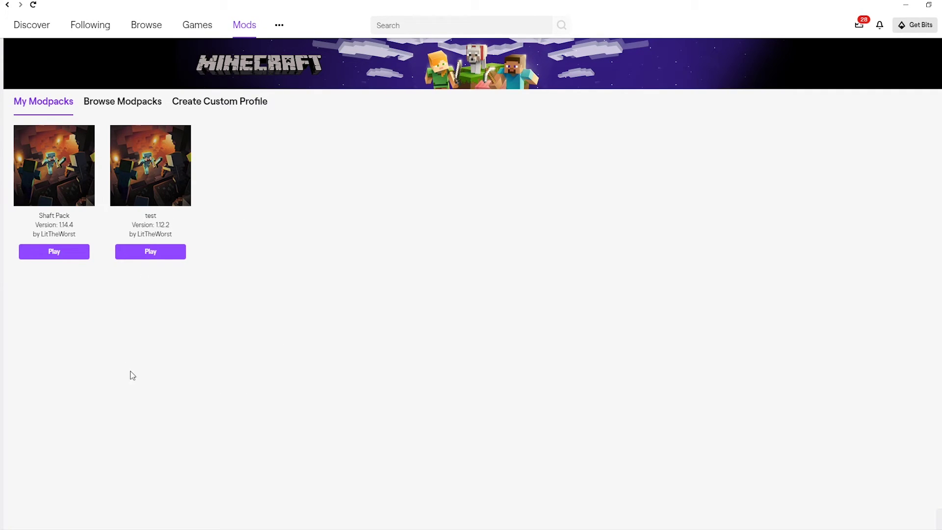
{"action": "left_click", "coordinate": [156, 251]}
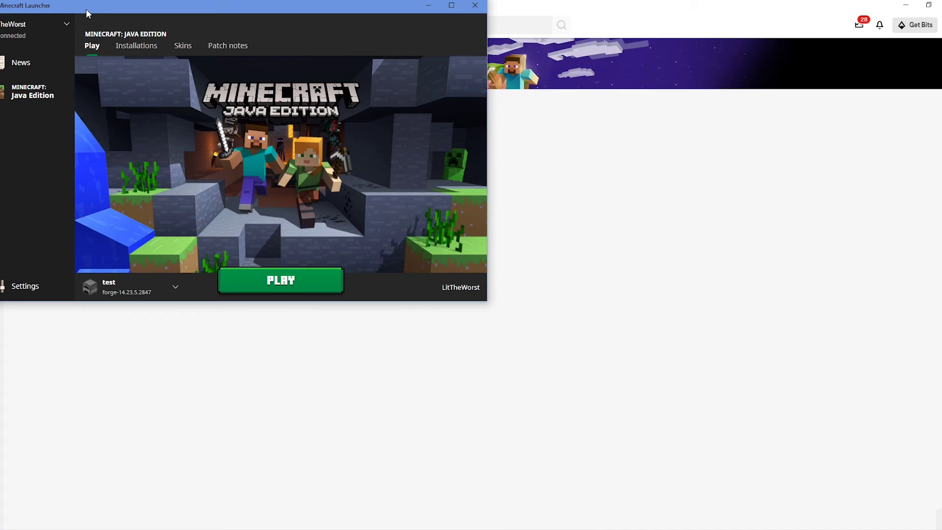
{"action": "left_click_drag", "start_coordinate": [86, 9], "coordinate": [297, 144]}
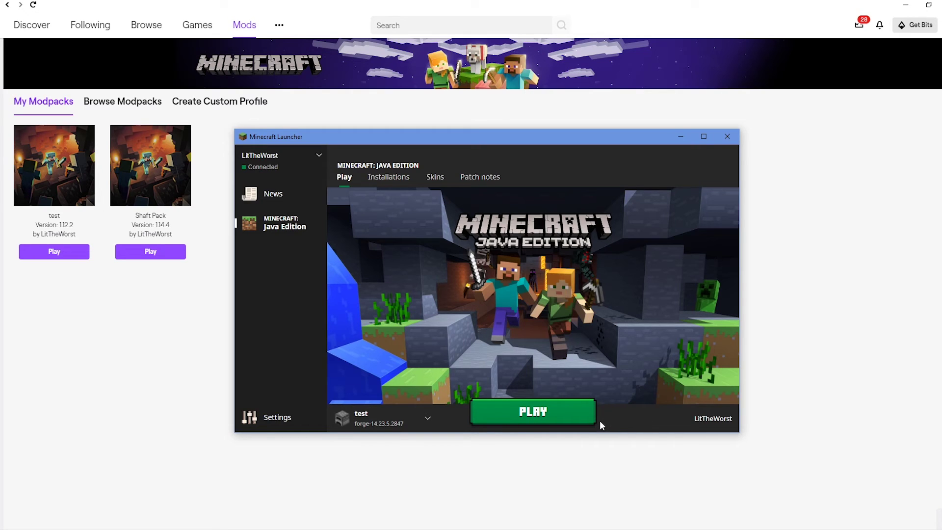
{"action": "left_click", "coordinate": [551, 412]}
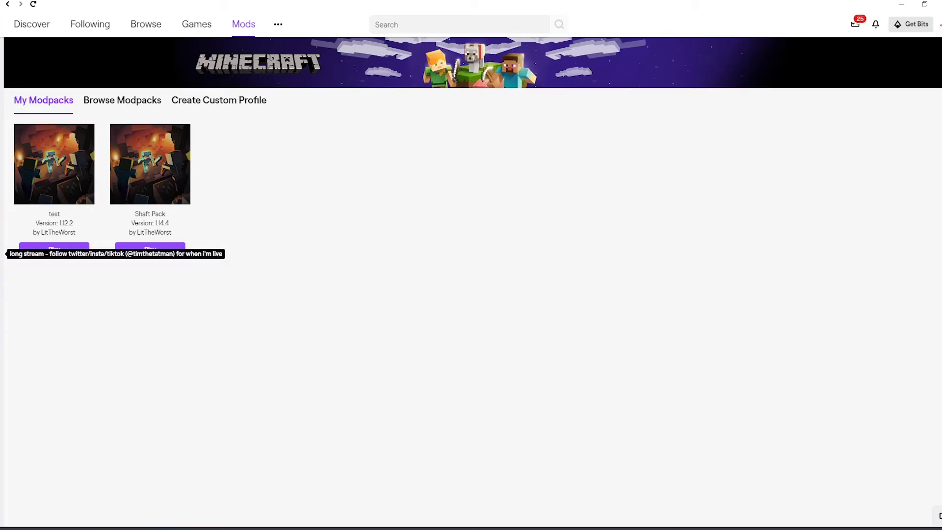
Inspect the mod files in the test profile's mods folder and close the folder window
{"action": "right_click", "coordinate": [41, 225]}
{"action": "left_click", "coordinate": [62, 268]}
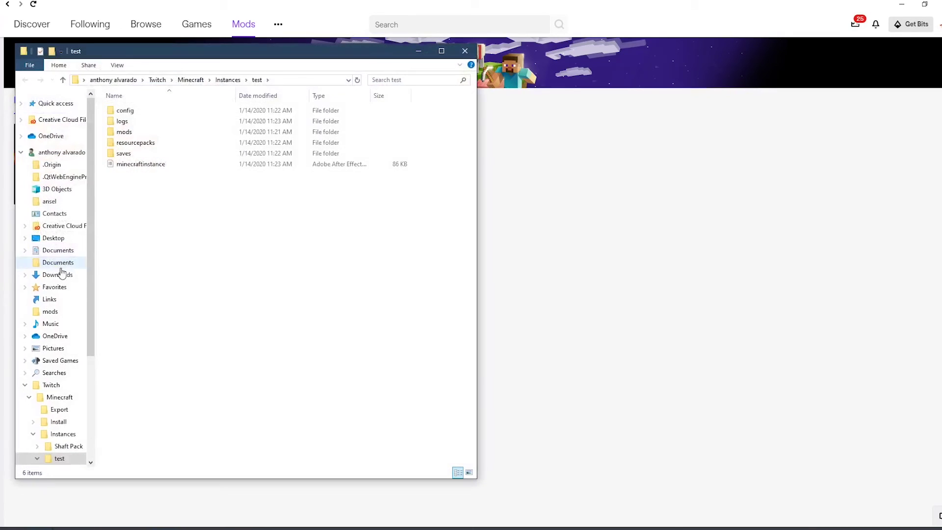
{"action": "double_click", "coordinate": [131, 132]}
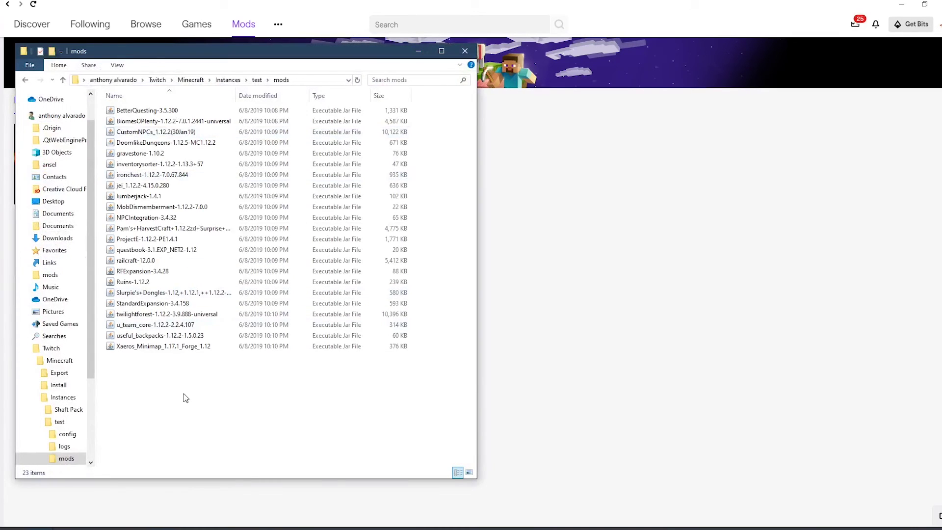
{"action": "left_click_drag", "start_coordinate": [242, 454], "coordinate": [435, 312]}
{"action": "left_click", "coordinate": [464, 51]}
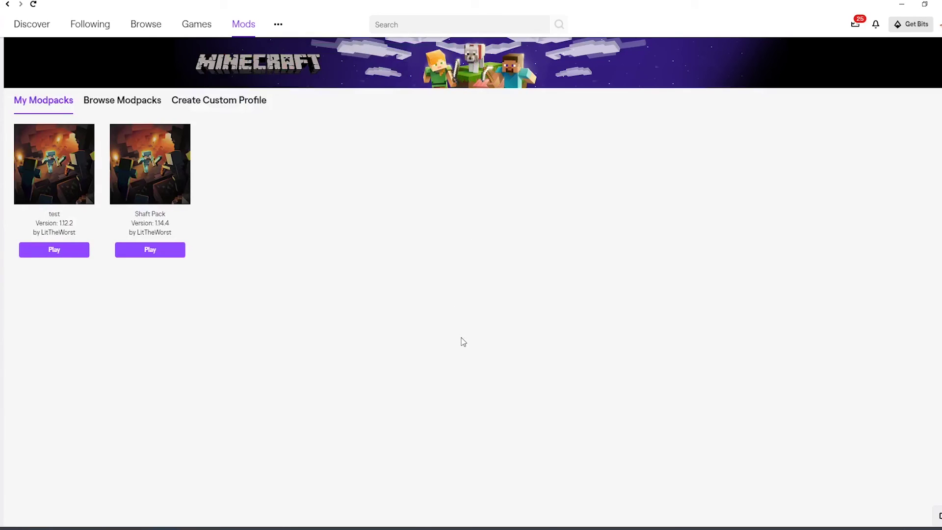